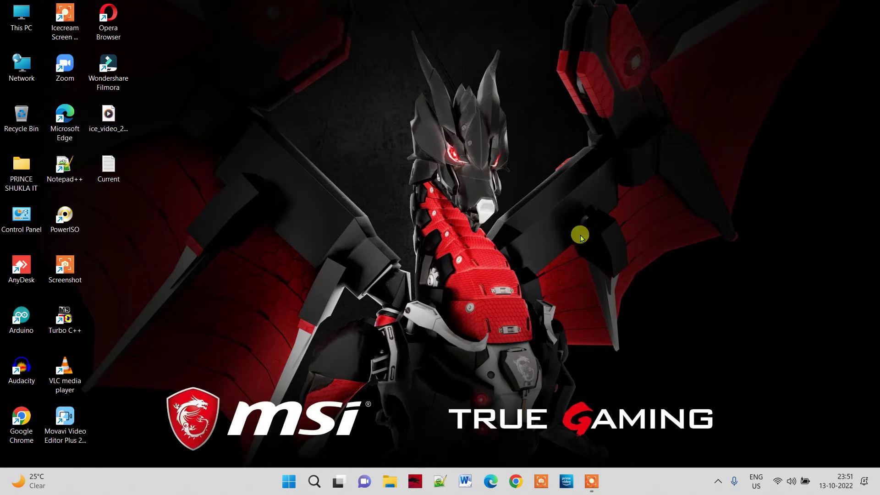
Launch Google Chrome from the desktop.
left_click(482, 251)
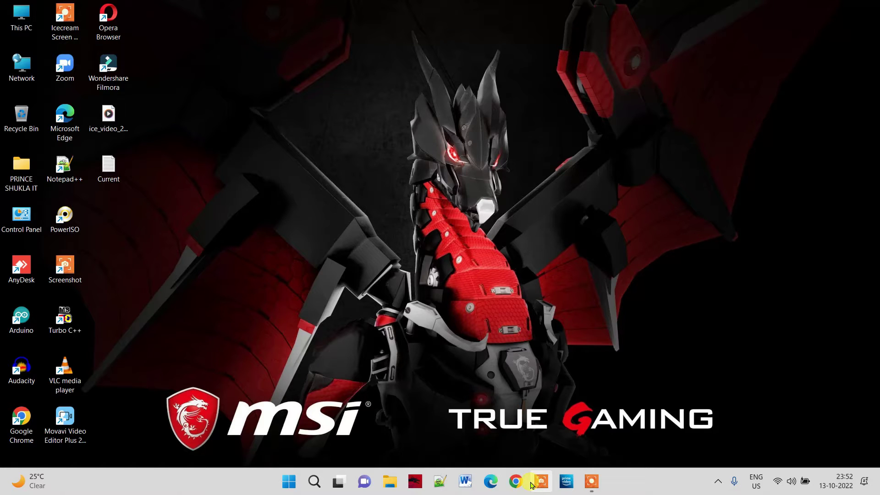
Search Google for 'windows 11 iso file download'.
left_click(515, 481)
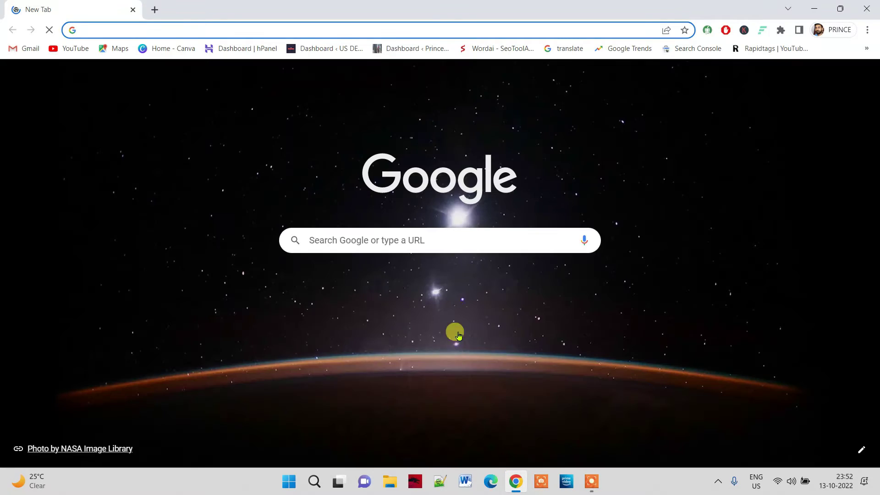
left_click(344, 238)
type("windows 11 ")
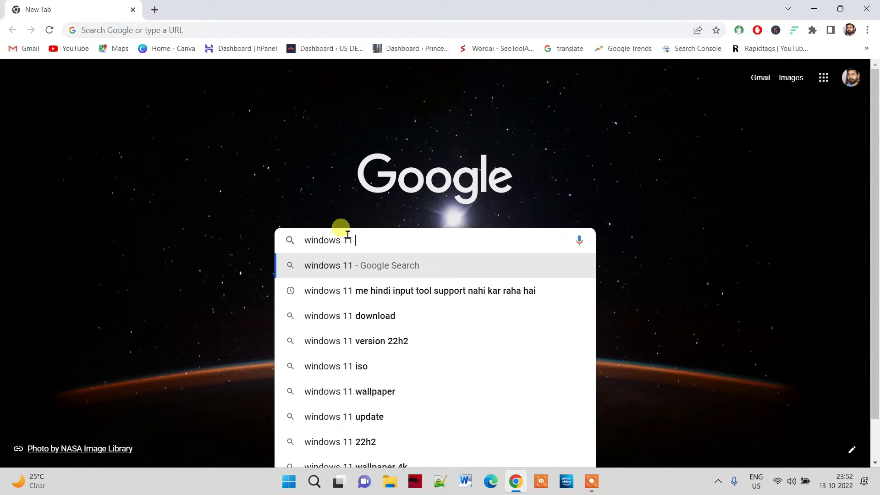
type("iso fi")
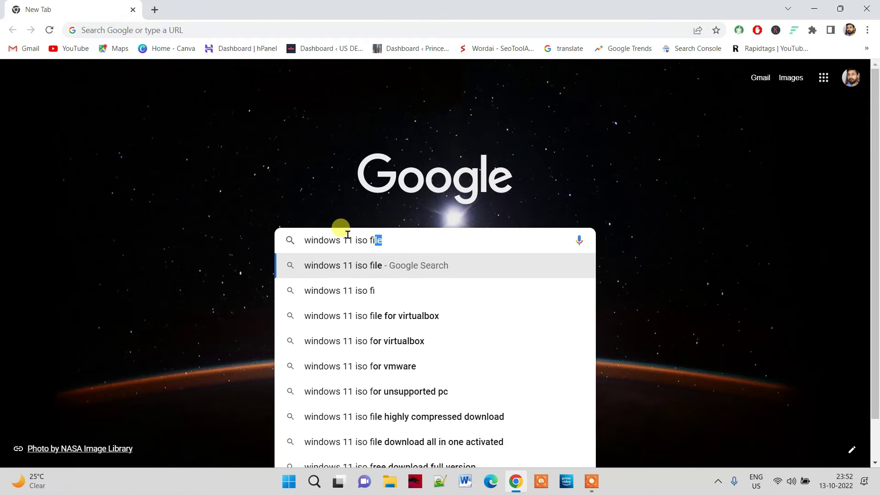
type("le")
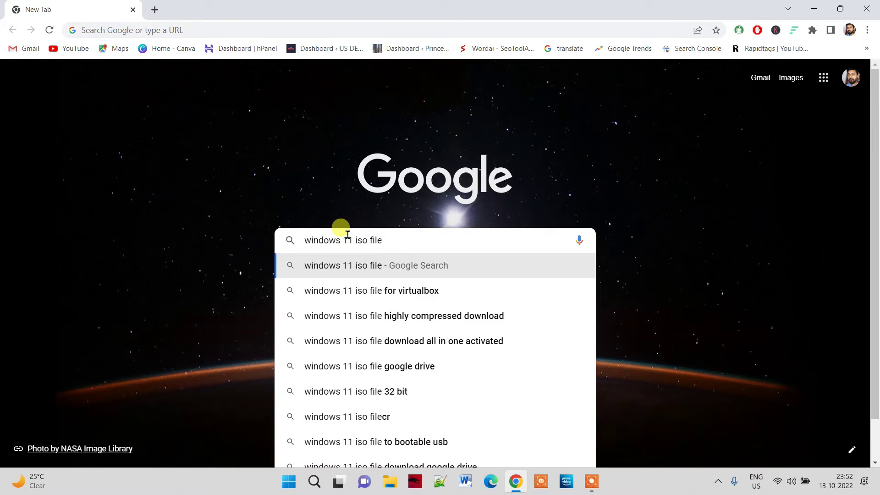
type(" download")
key("Return")
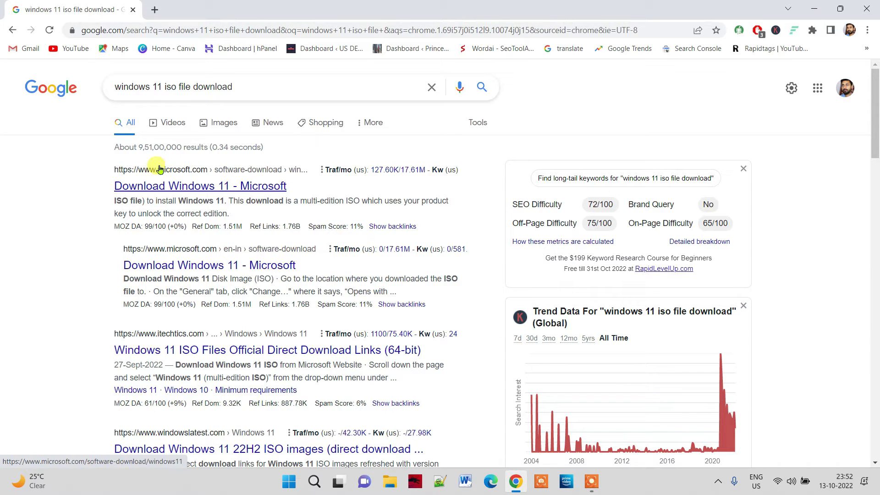
On Microsoft's Download Windows 11 page, select Windows 11 (multi-edition ISO) and request it.
left_click(187, 181)
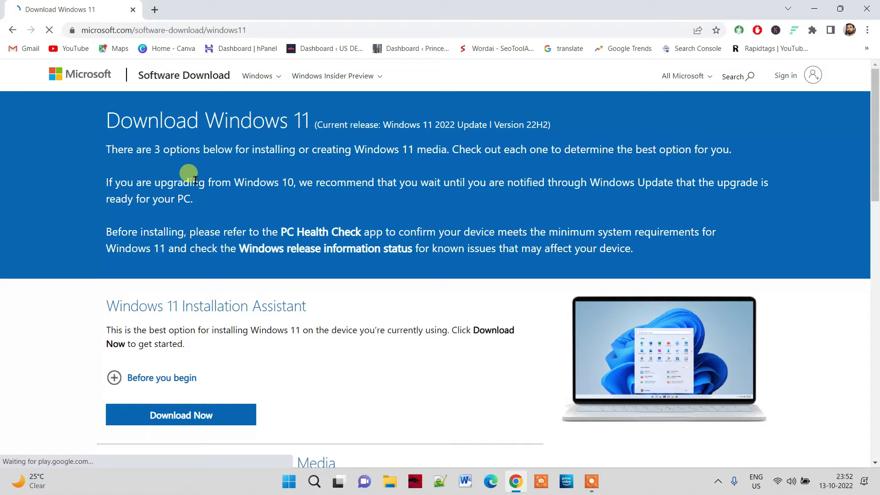
scroll(244, 222, "down", 3)
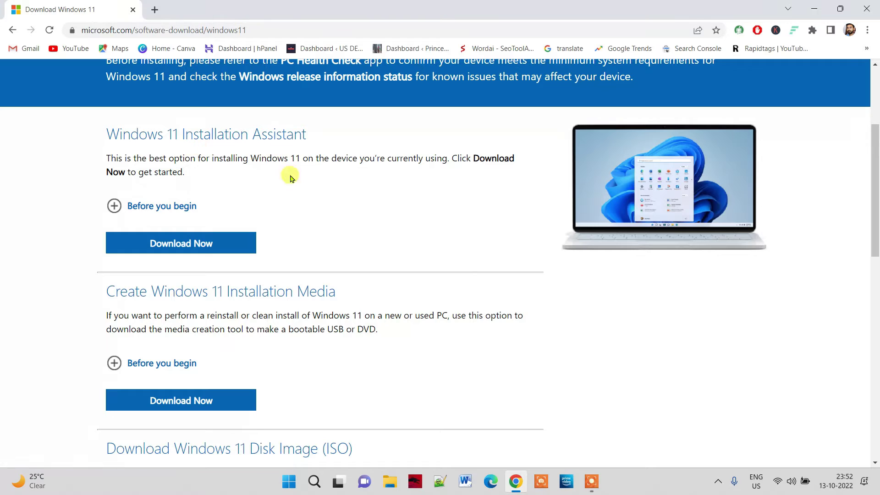
scroll(262, 232, "down", 2)
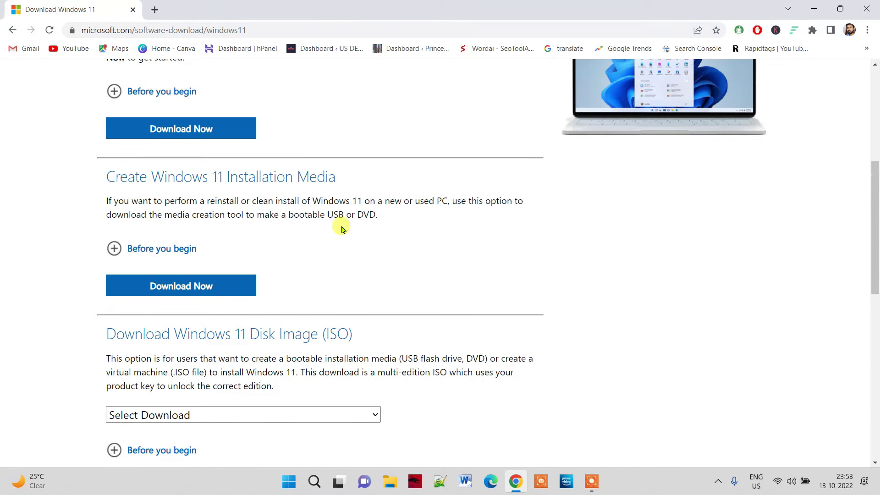
scroll(330, 236, "down", 2)
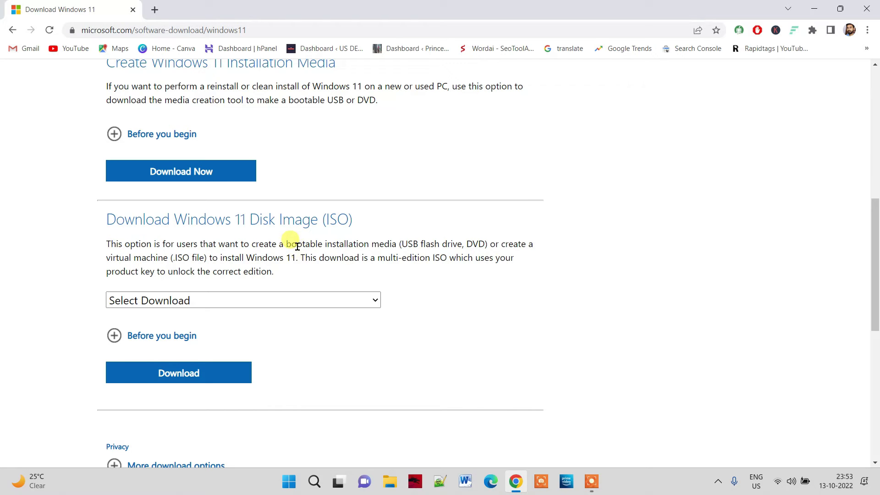
left_click(273, 302)
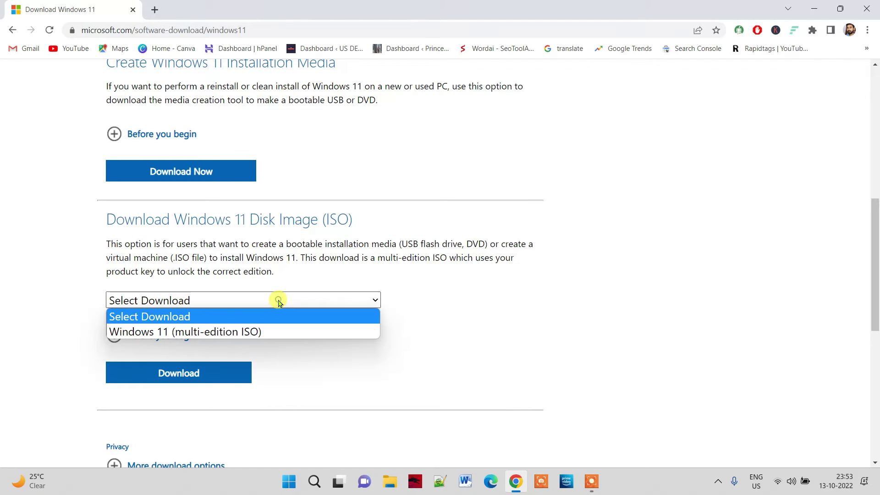
left_click(267, 333)
scroll(263, 343, "down", 2)
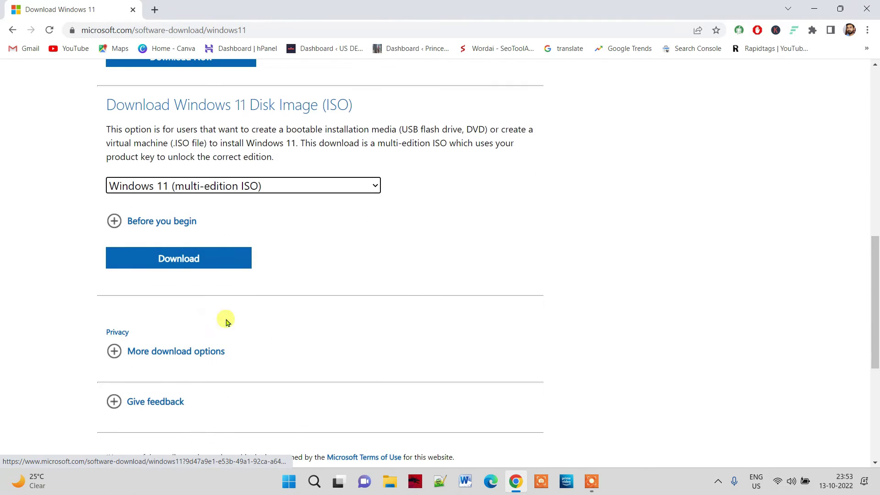
left_click(166, 261)
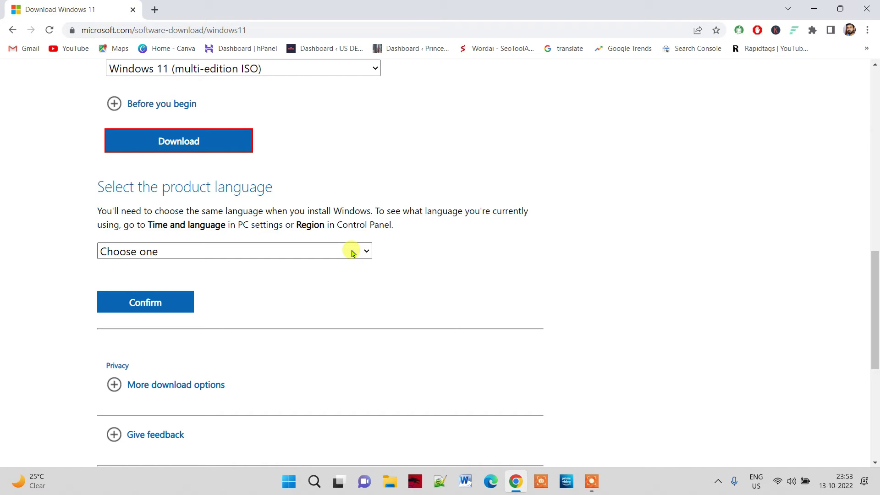
Choose English (United States) as the product language and confirm it.
left_click(354, 251)
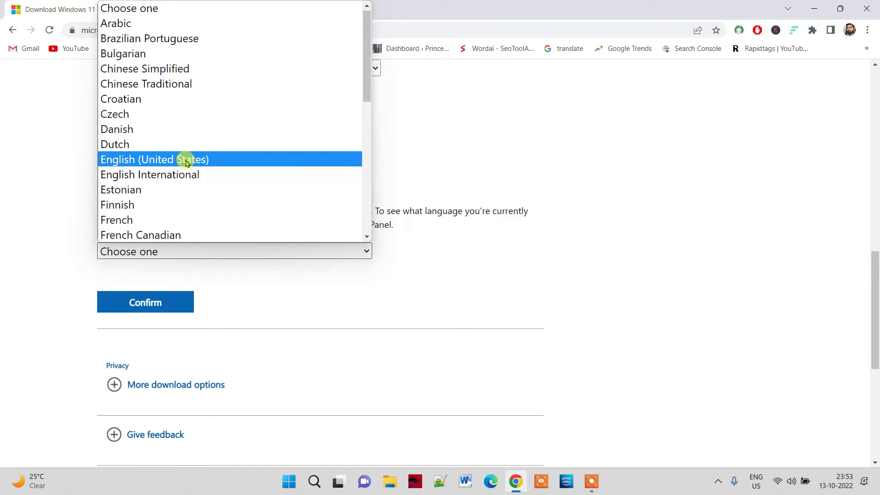
left_click(185, 162)
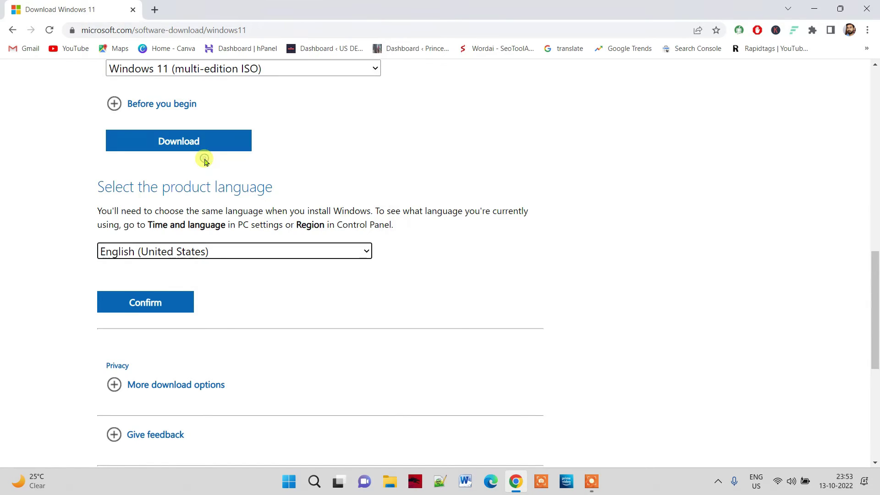
left_click(159, 306)
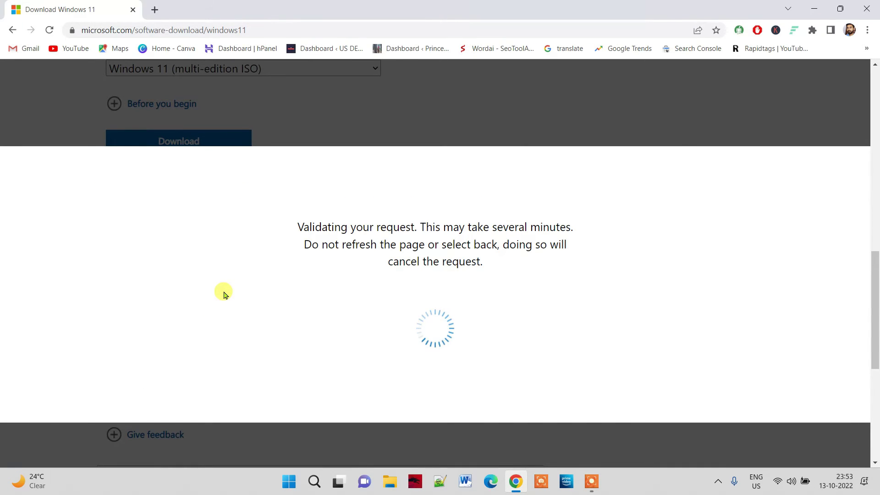
scroll(223, 282, "down", 1)
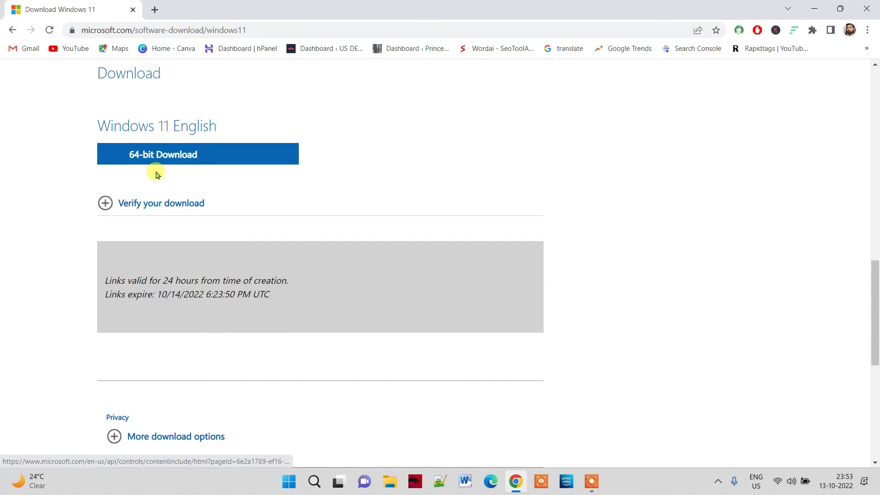
scroll(227, 200, "up", 1)
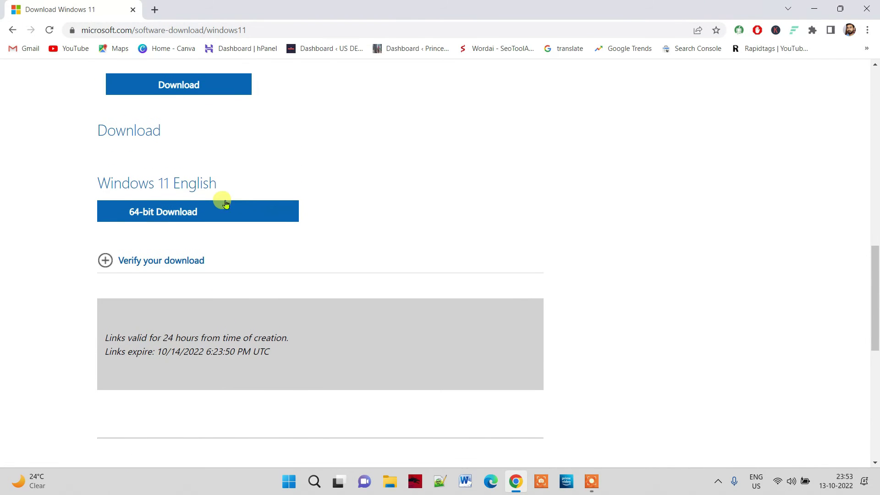
scroll(197, 190, "down", 1)
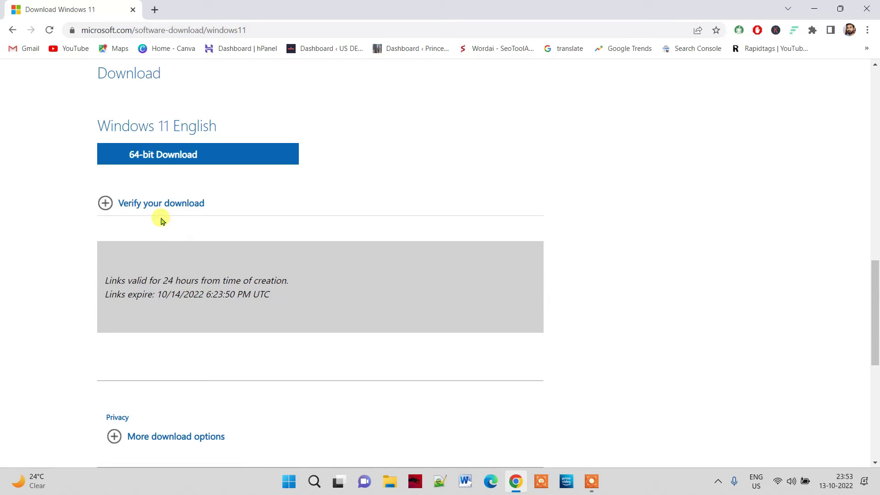
scroll(179, 223, "down", 2)
scroll(269, 230, "down", 2)
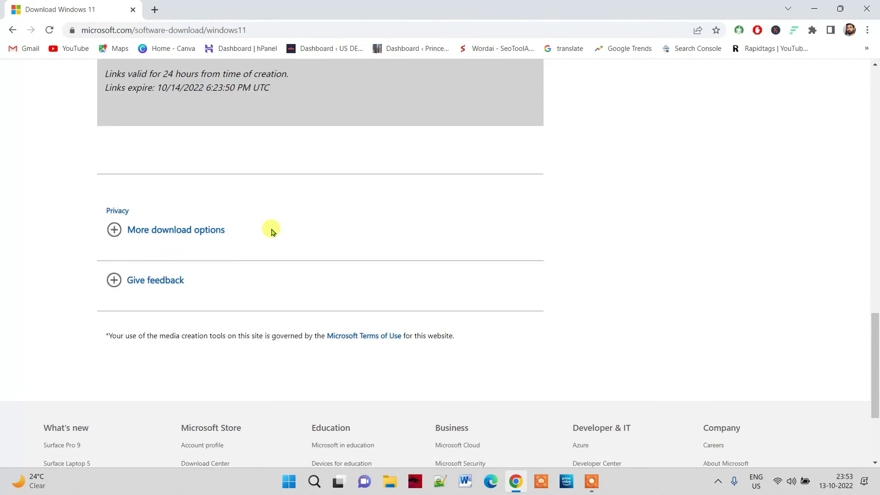
scroll(268, 231, "up", 2)
scroll(258, 238, "up", 2)
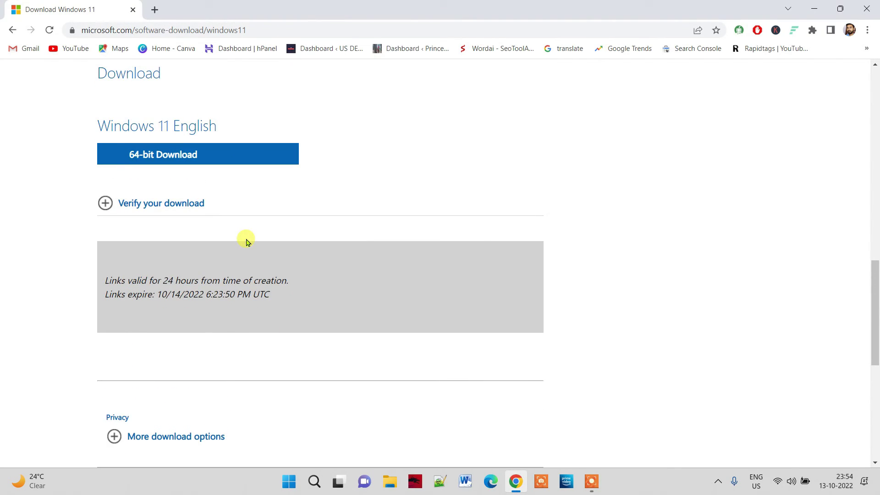
scroll(246, 241, "up", 2)
scroll(160, 241, "up", 2)
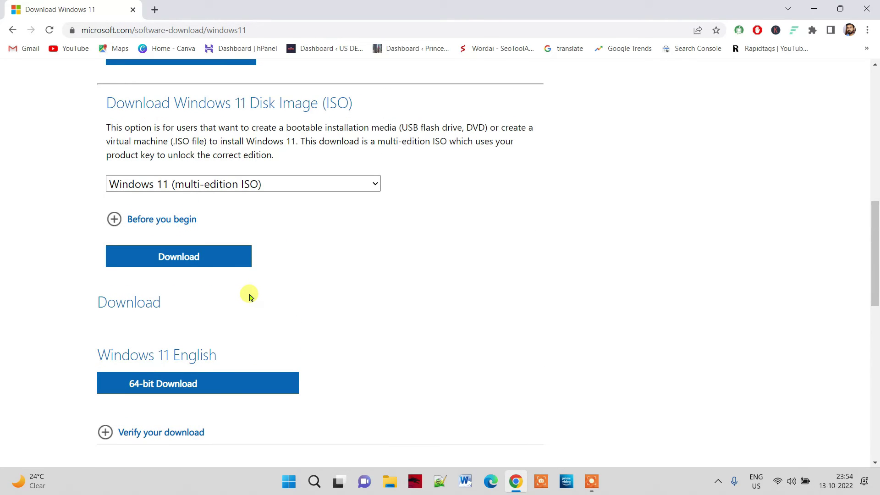
Start the 64-bit download of the Windows 11 English ISO, about 5.2 GB.
left_click(168, 387)
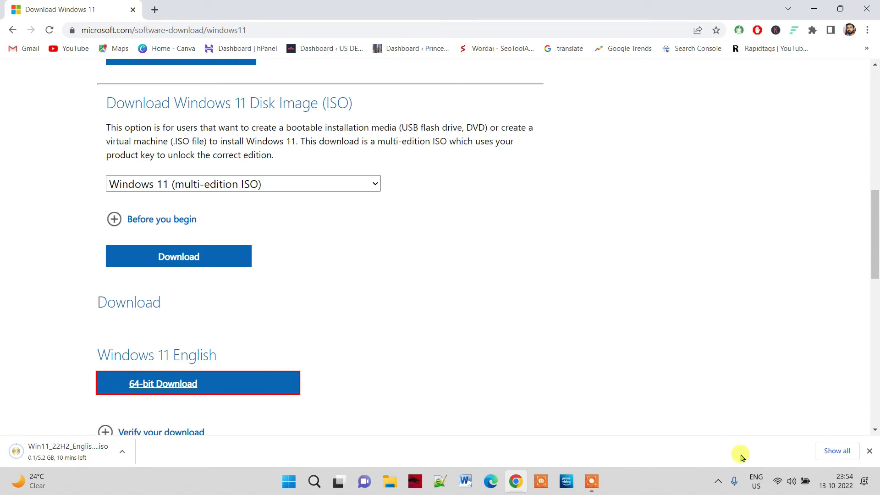
Open Chrome's downloads page to watch Win11_22H2_English_x64v1.iso progress.
left_click(837, 452)
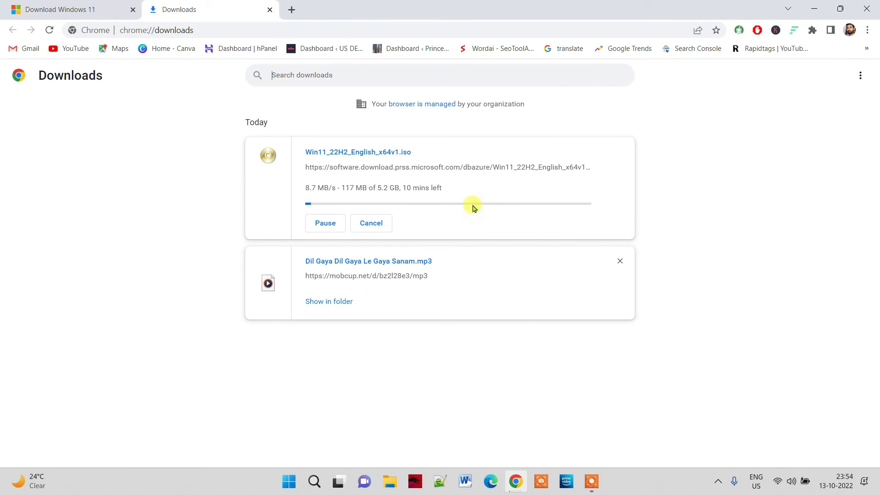